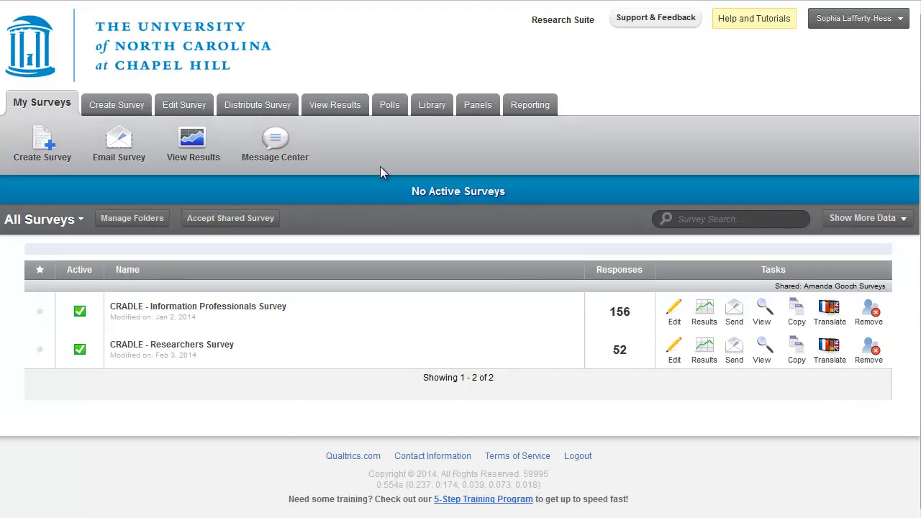
Open the data download options for the "CRADLE - Information Professionals Survey" results
left_click(357, 112)
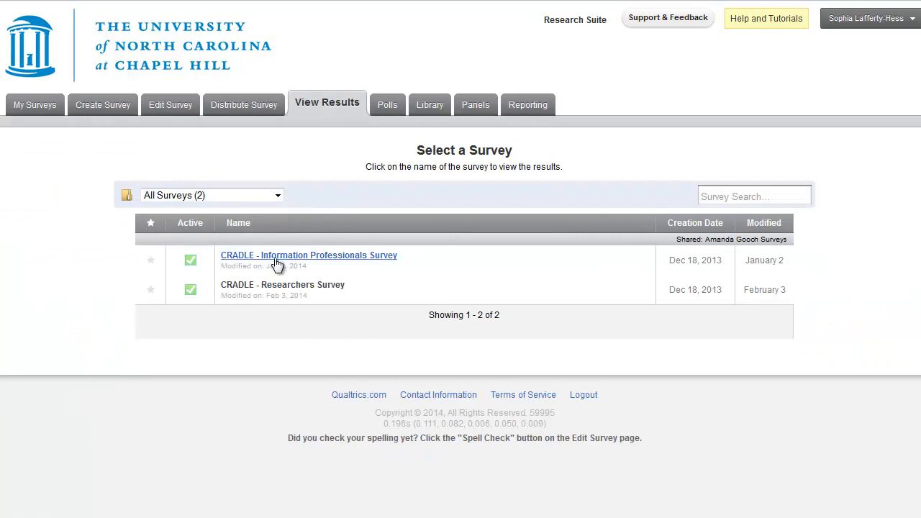
left_click(277, 262)
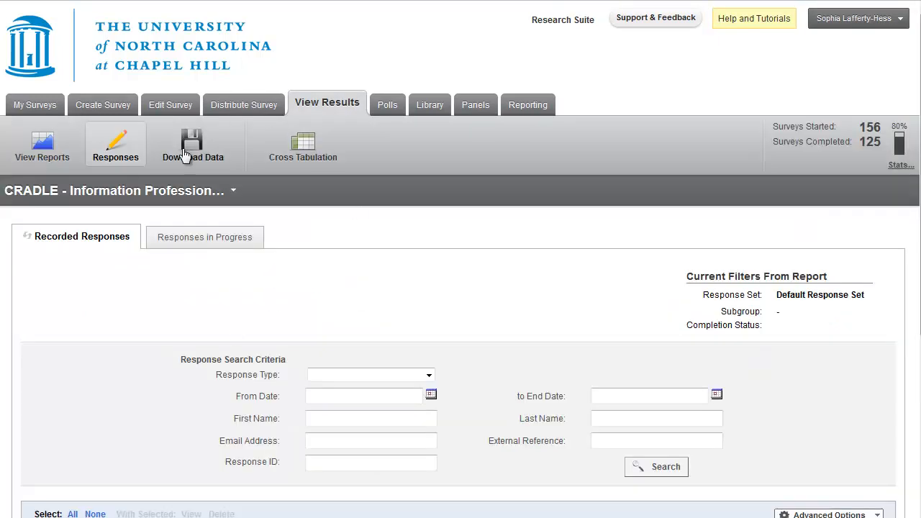
left_click(192, 154)
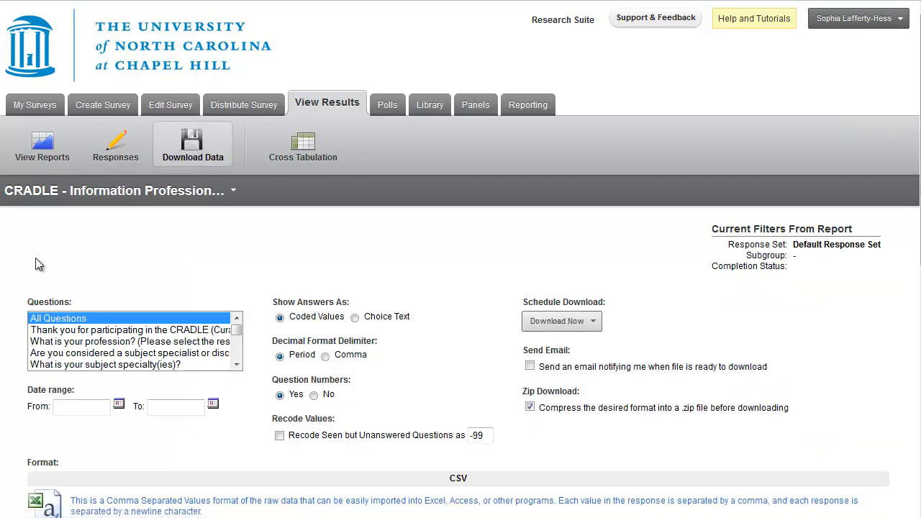
Export the survey responses as an SPSS .sav file and save the resulting zip archive to the computer
scroll(35, 257, "down", 3)
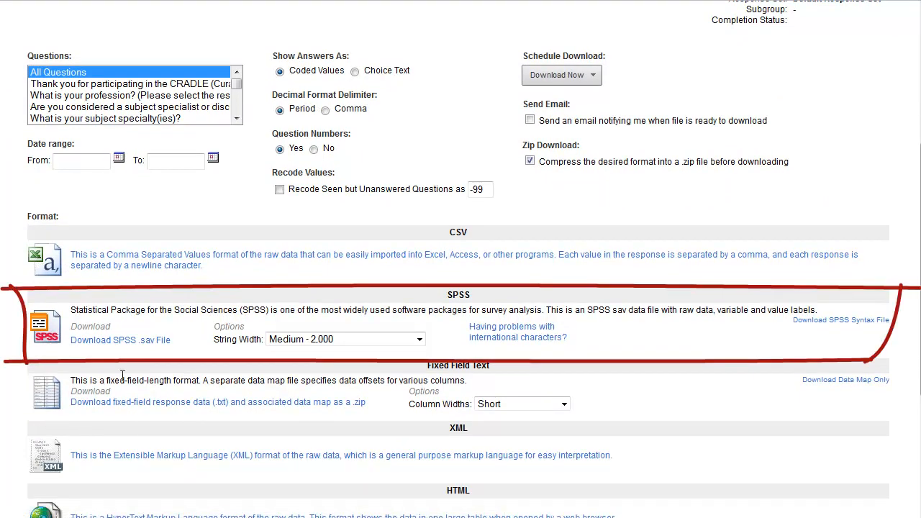
left_click(111, 341)
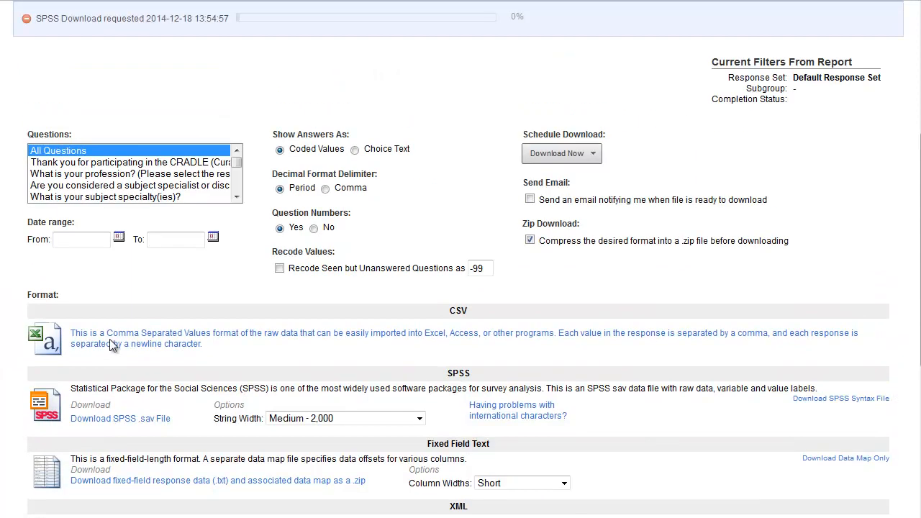
scroll(109, 339, "up", 3)
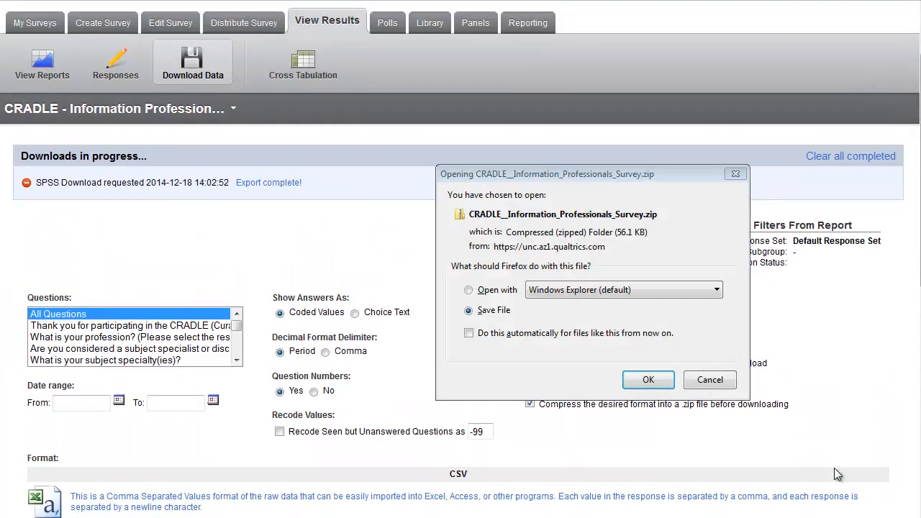
left_click(655, 381)
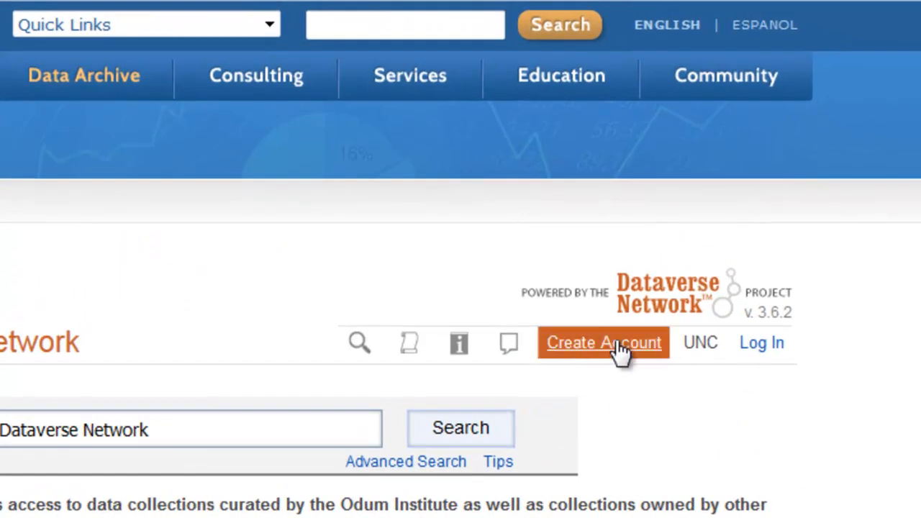
Switch to the Odum Institute Dataverse Network site and open the account registration form to review its fields
left_click(617, 350)
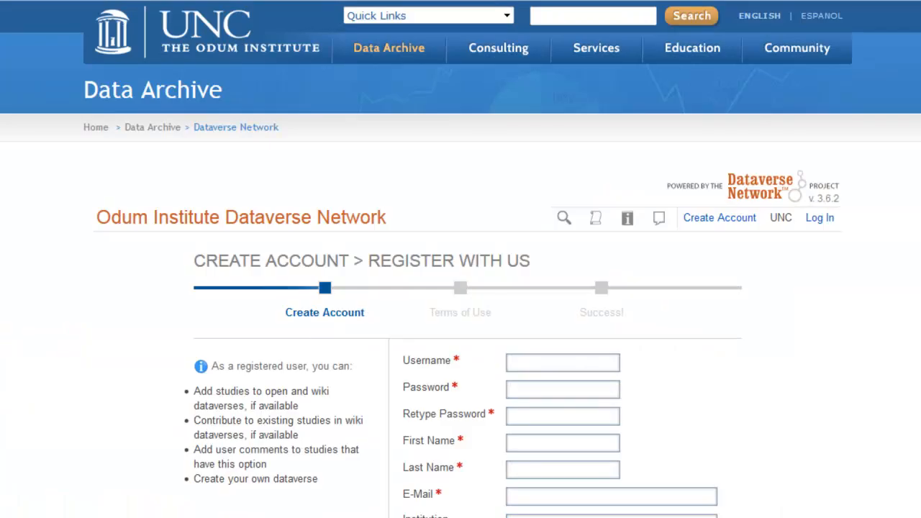
scroll(850, 493, "down", 2)
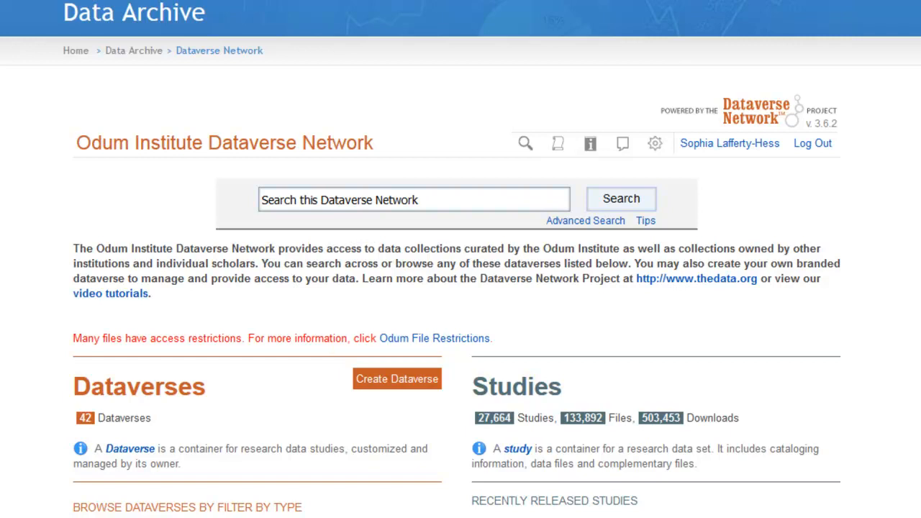
Start creating a new dataverse, keeping the Basic type, and name it "Qualtrics Example"
left_click(427, 378)
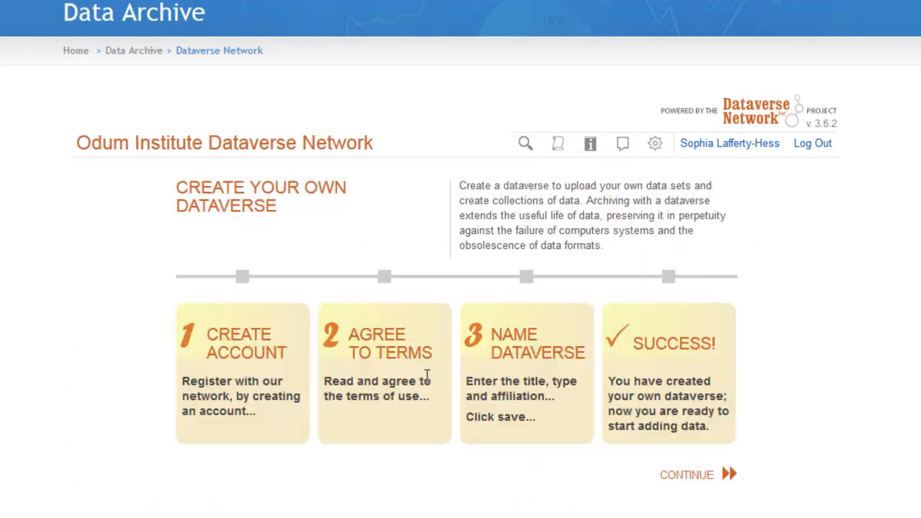
left_click(687, 478)
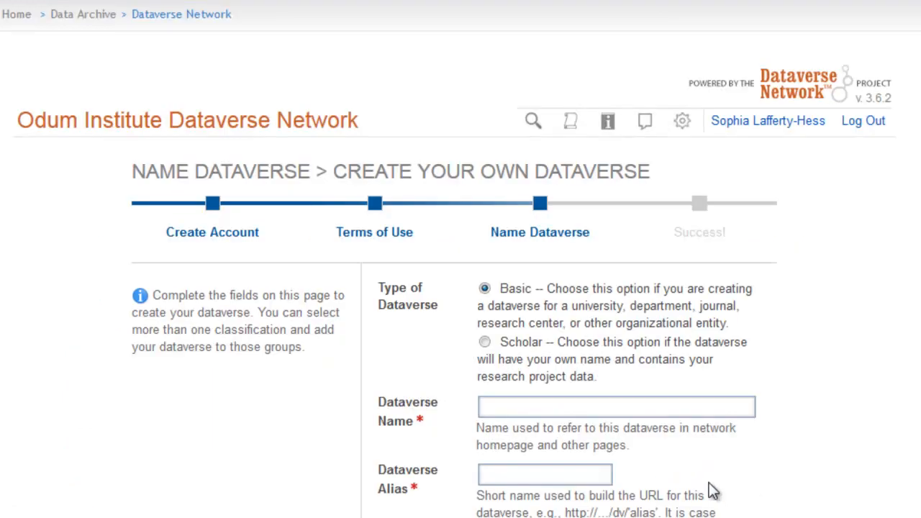
left_click(619, 411)
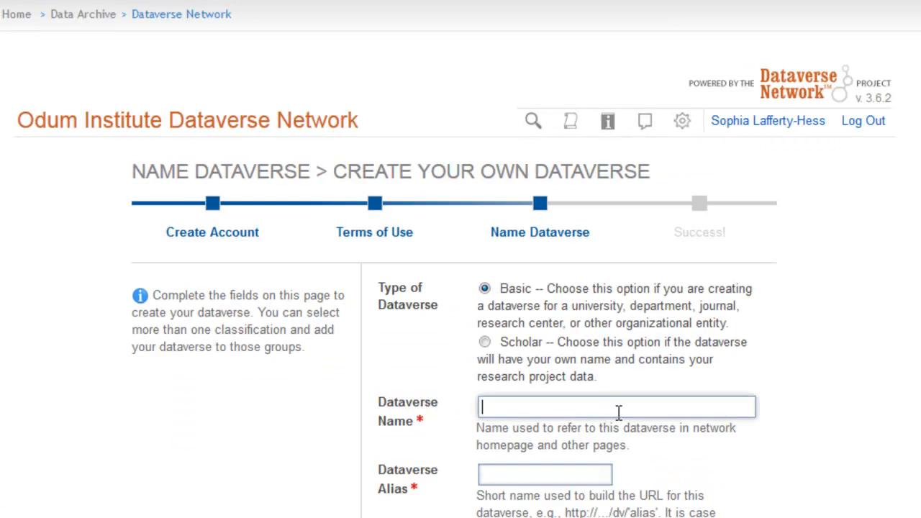
type("Qualtrics Example")
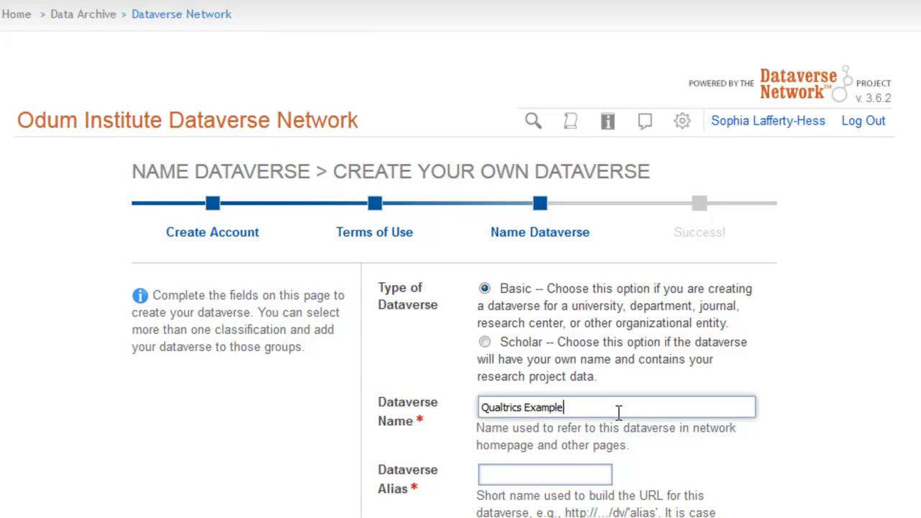
Set the dataverse alias to "qdvn" and save the new dataverse
left_click(555, 484)
type("qdvn")
scroll(559, 488, "down", 7)
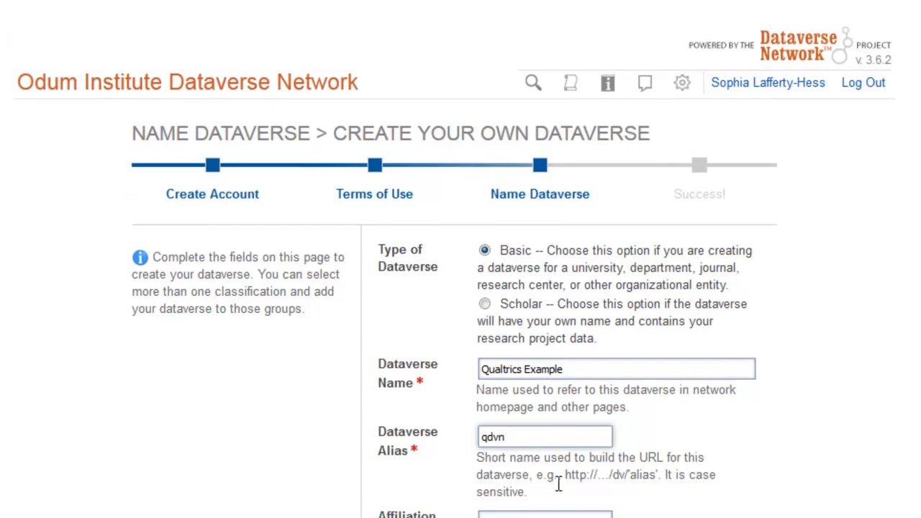
left_click(415, 328)
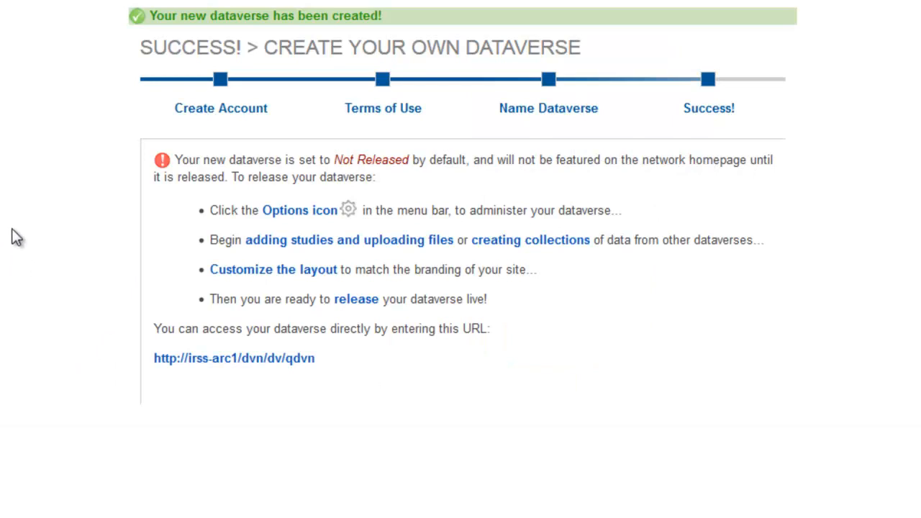
Open the new dataverse through its direct URL and log in with the account username and password
left_click(266, 358)
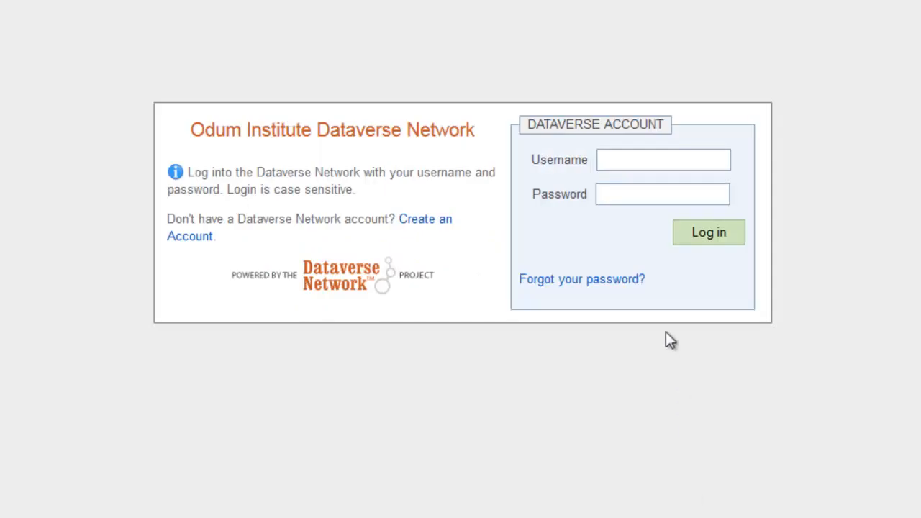
left_click(648, 160)
left_click(647, 193)
type("••••••••••")
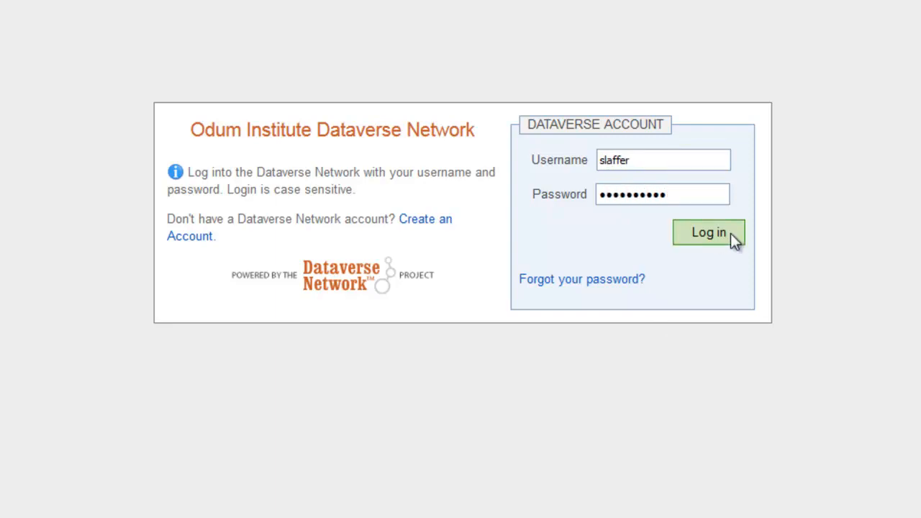
left_click(730, 233)
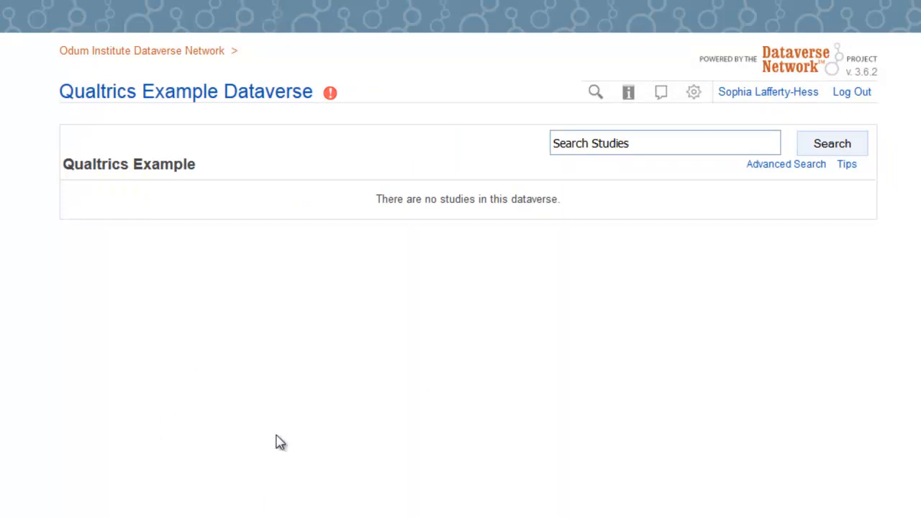
Start a new study with data upload from the dataverse's options and accept the deposit terms of use
left_click(694, 96)
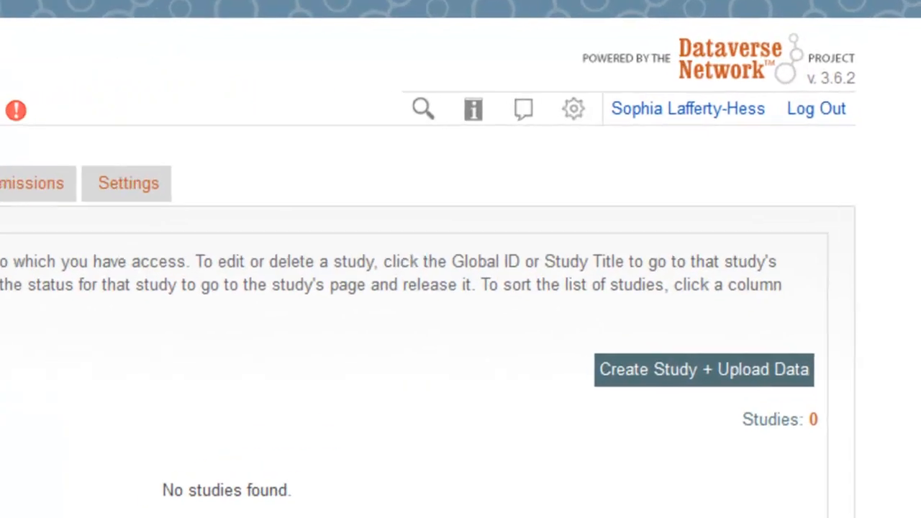
left_click(752, 385)
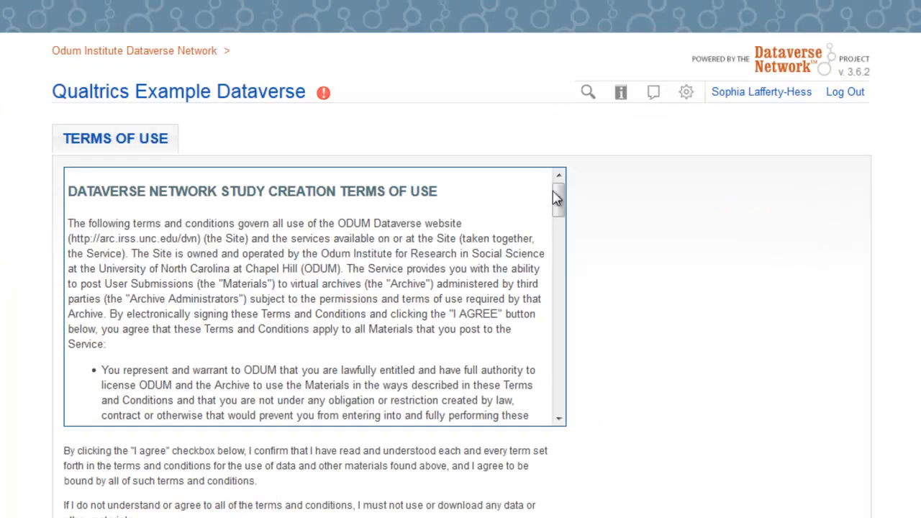
left_click_drag(556, 198, 566, 407)
scroll(320, 492, "down", 1)
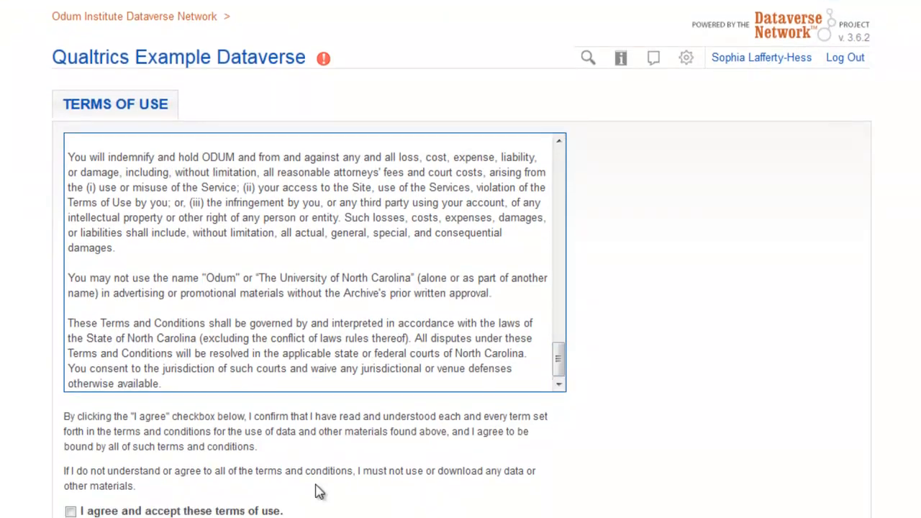
scroll(320, 492, "down", 1)
left_click(70, 467)
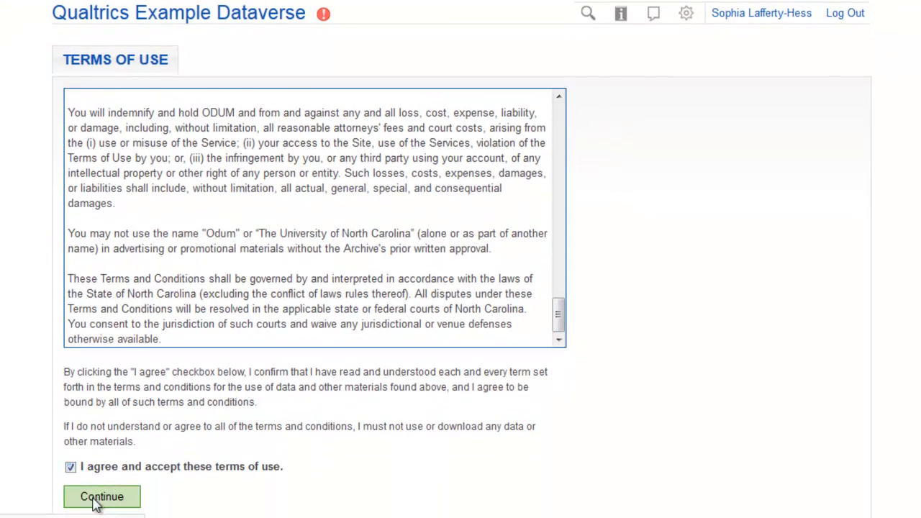
left_click(101, 496)
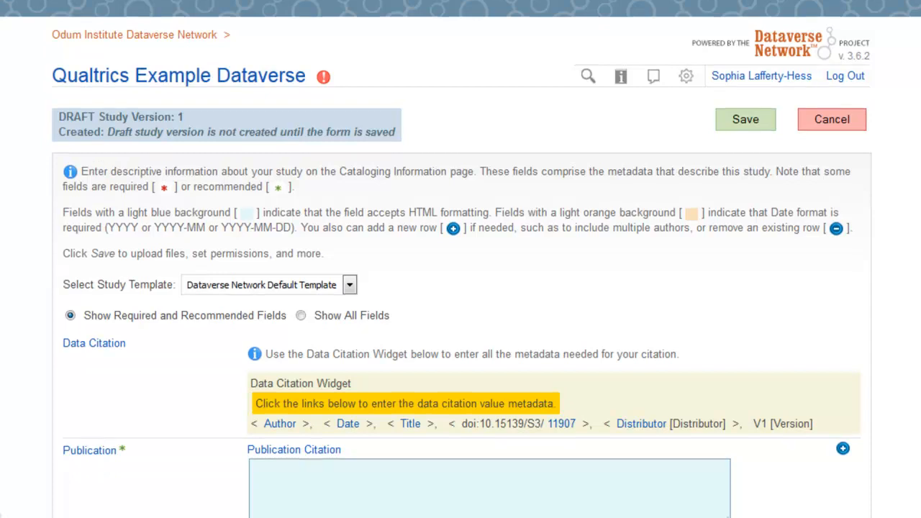
Enter "Qualtrics Example" as the study title in the data citation details of the cataloging form
scroll(460, 288, "down", 5)
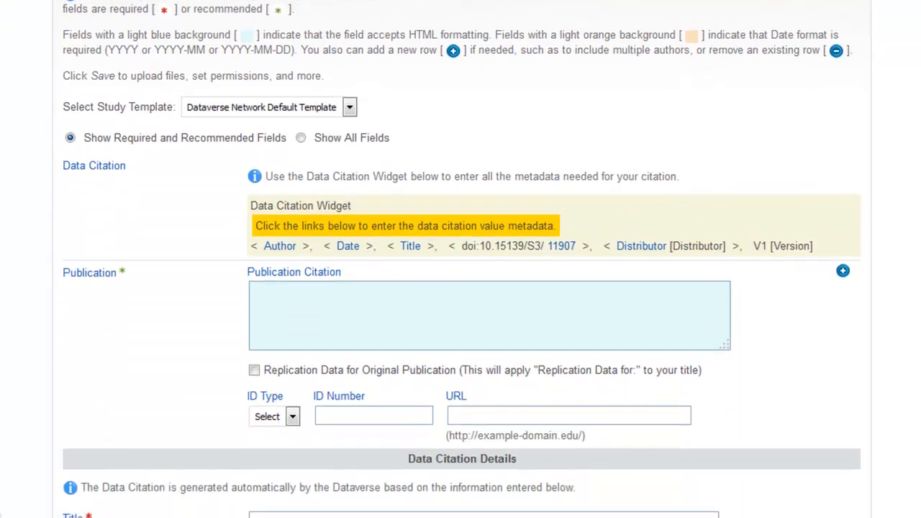
scroll(460, 288, "down", 5)
scroll(460, 288, "down", 3)
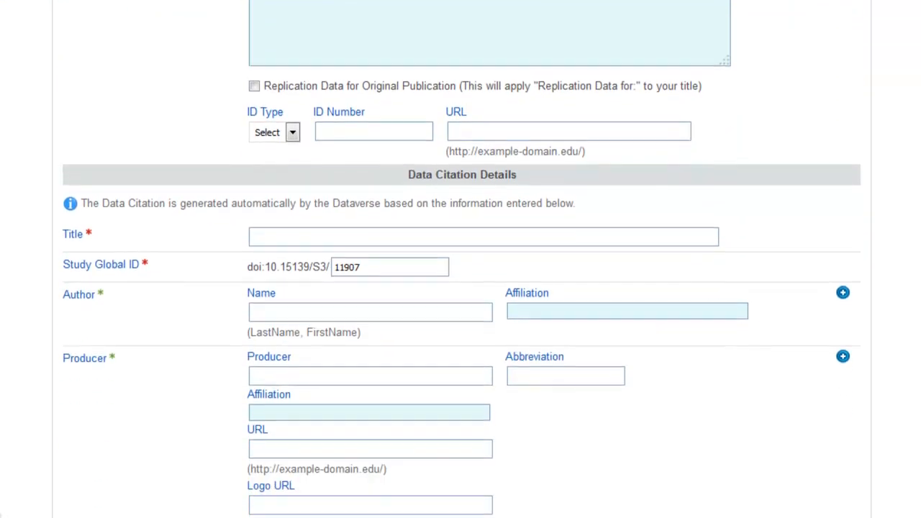
scroll(338, 453, "up", 3)
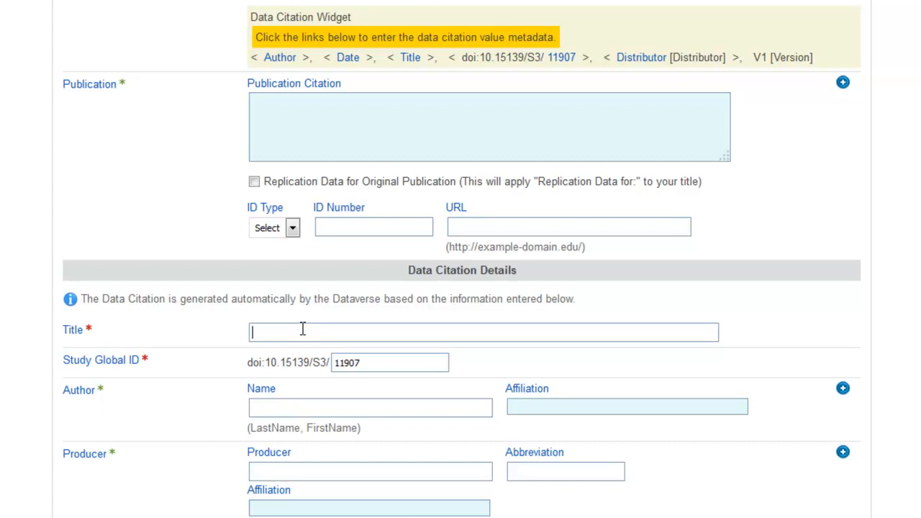
type("Qualtr")
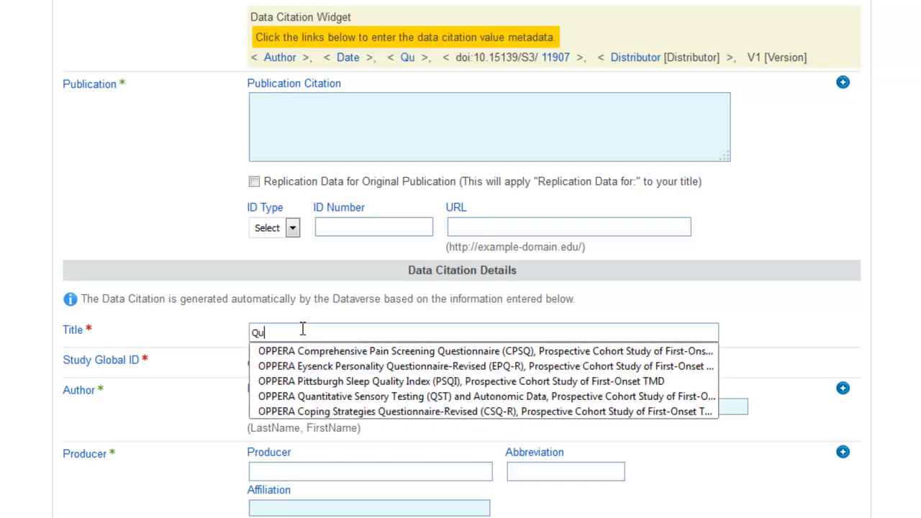
key("BackSpace")
key("BackSpace")
type("rics Example")
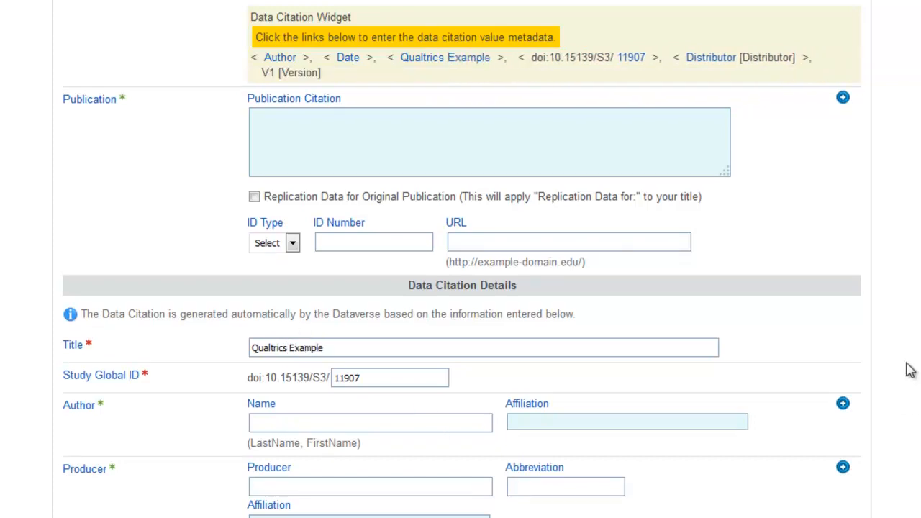
Save the draft study, leaving the study version notes empty
scroll(909, 369, "up", 2)
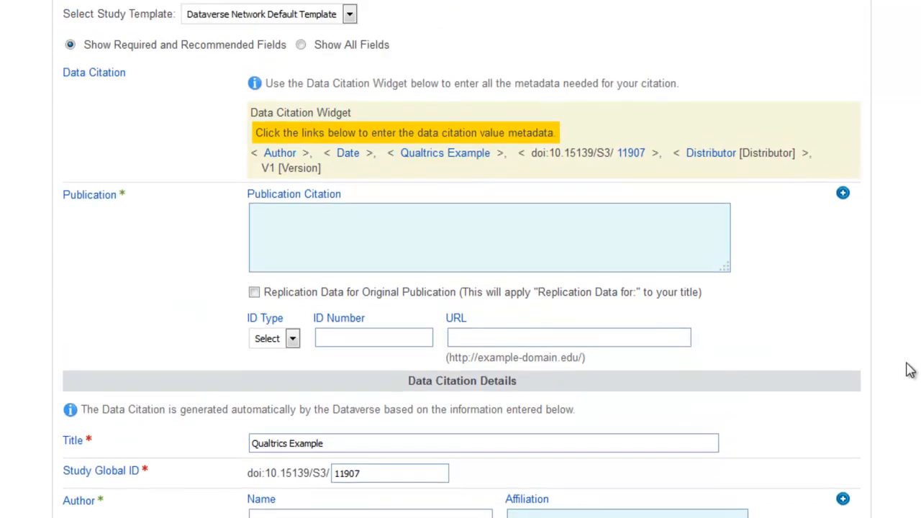
scroll(909, 370, "up", 6)
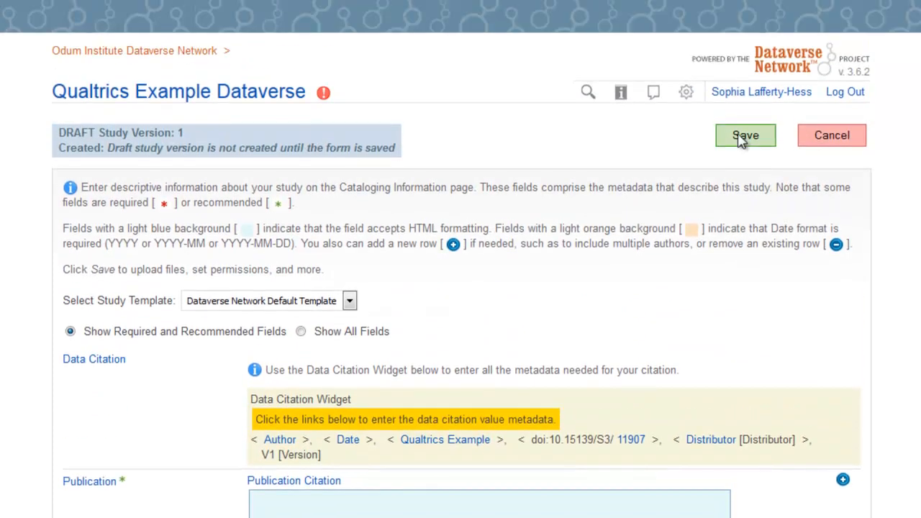
left_click(741, 138)
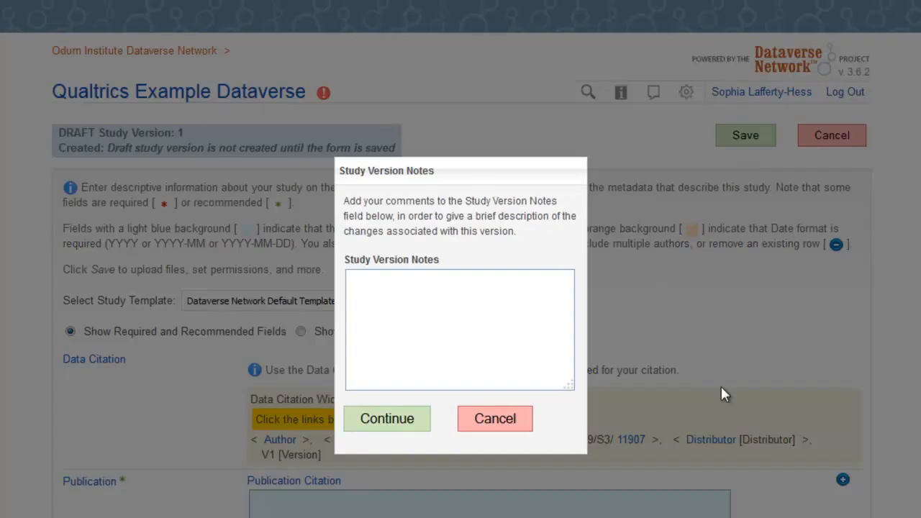
left_click(366, 418)
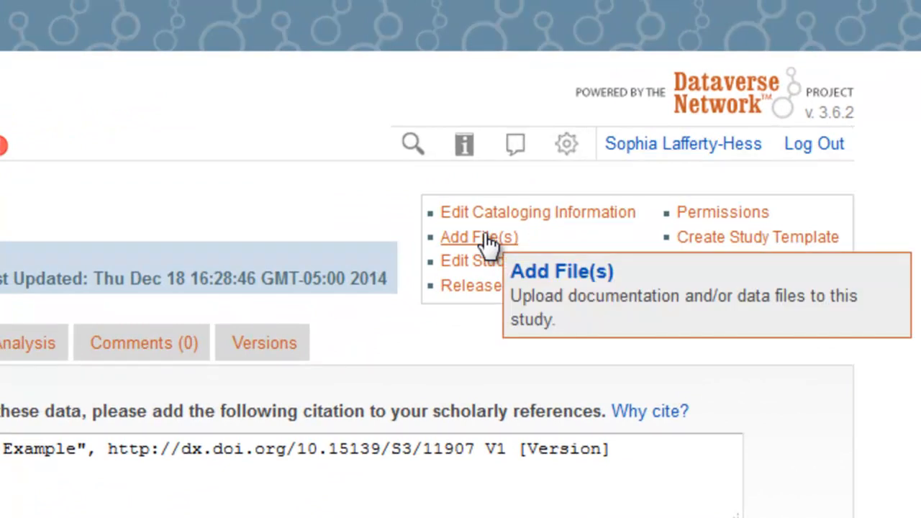
Open the file upload page for the study and choose SPSS/SAV as the data type
left_click(488, 238)
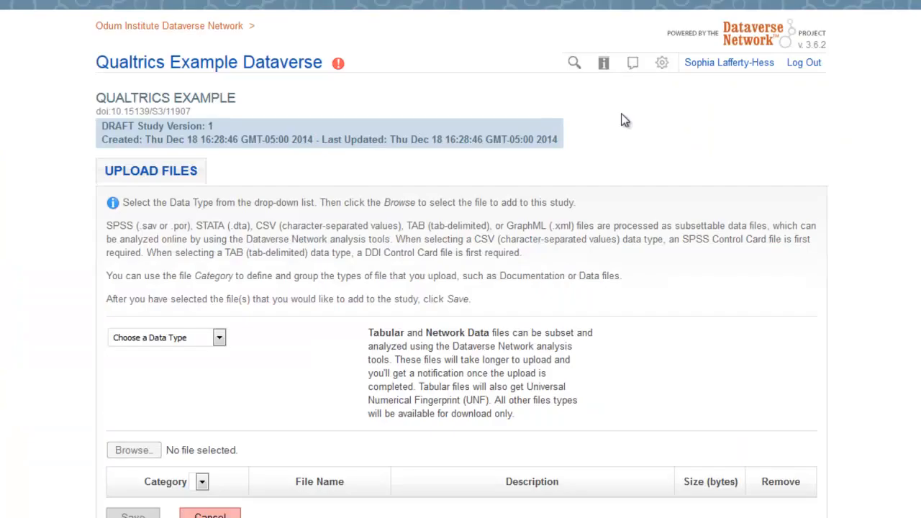
left_click(220, 338)
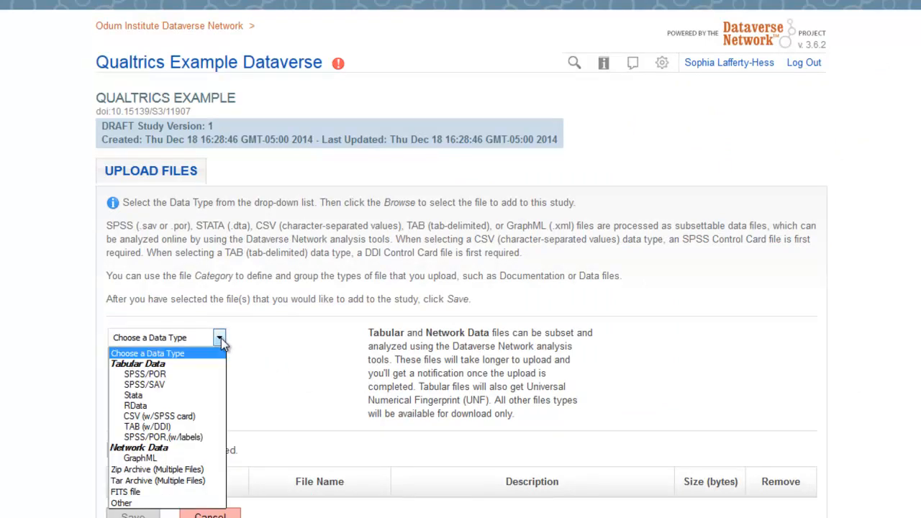
left_click(173, 385)
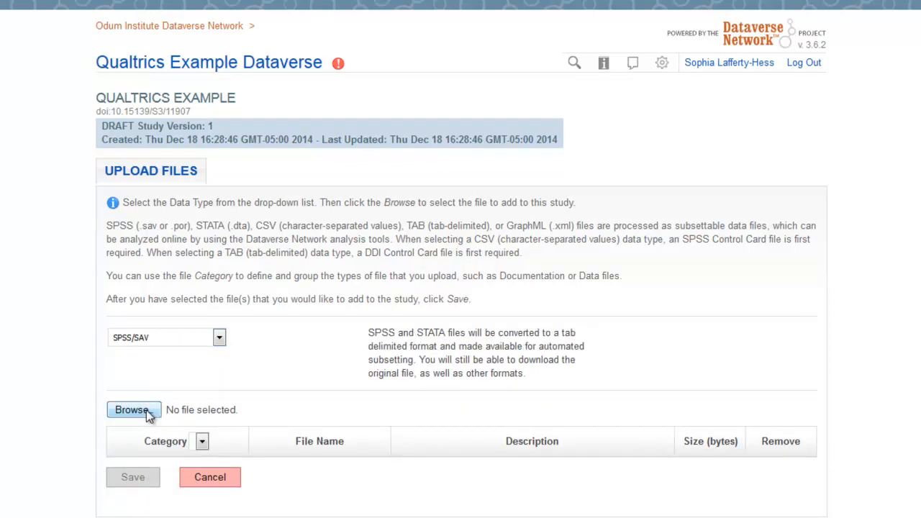
Add CRADLE__Information_Professionals_Survey.sav from the Qualtrics folder to the study's file upload list
left_click(149, 416)
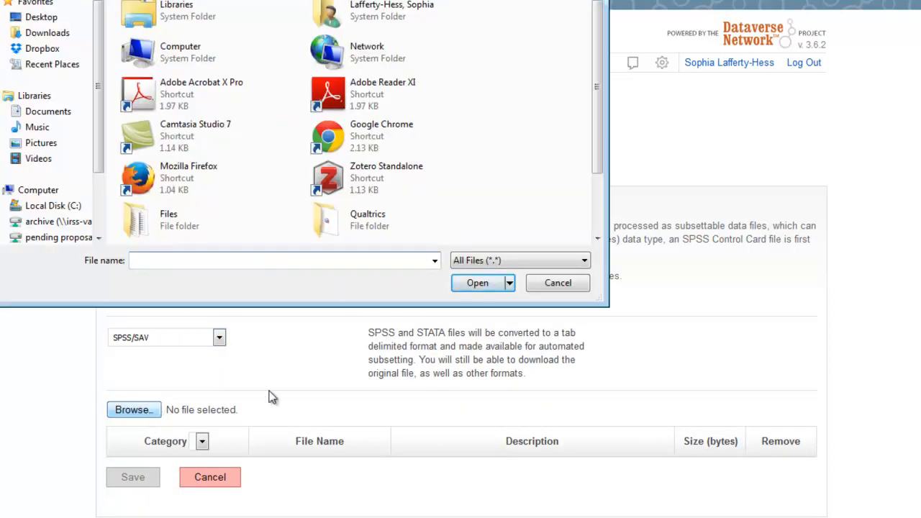
left_click_drag(597, 87, 596, 135)
double_click(368, 147)
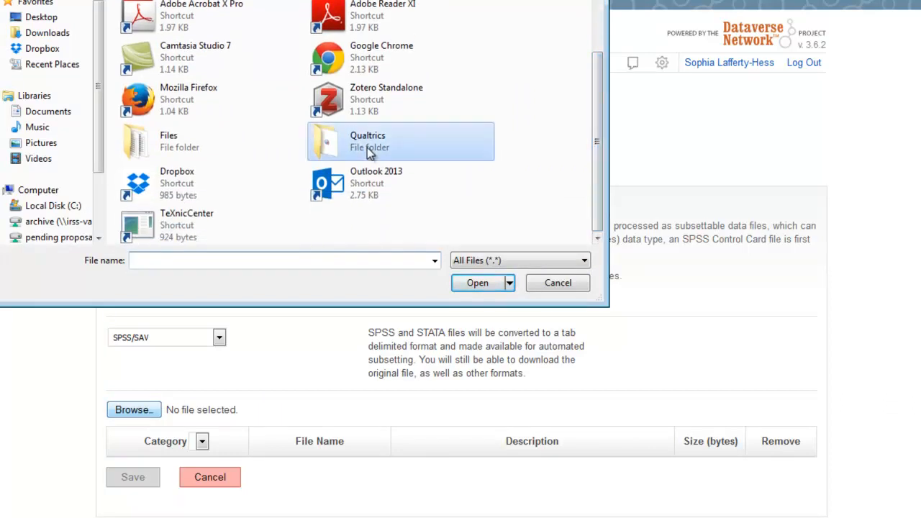
left_click(232, 20)
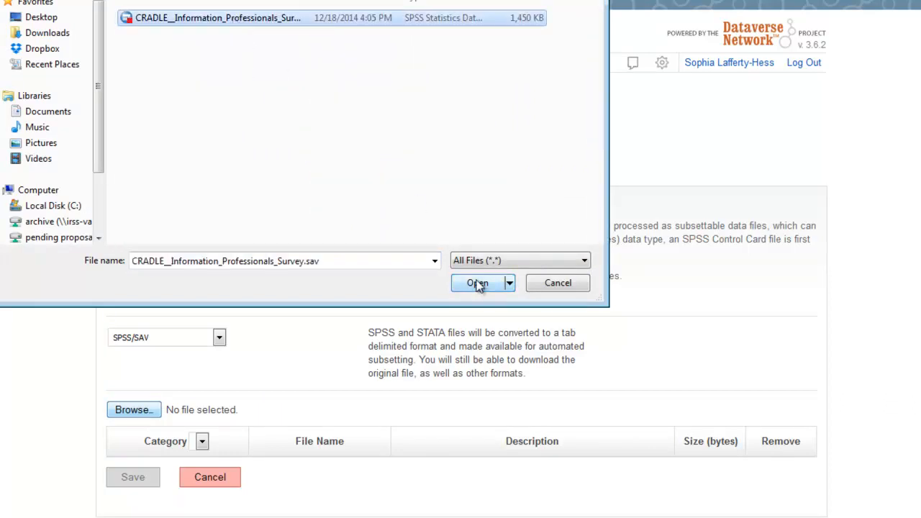
left_click(477, 282)
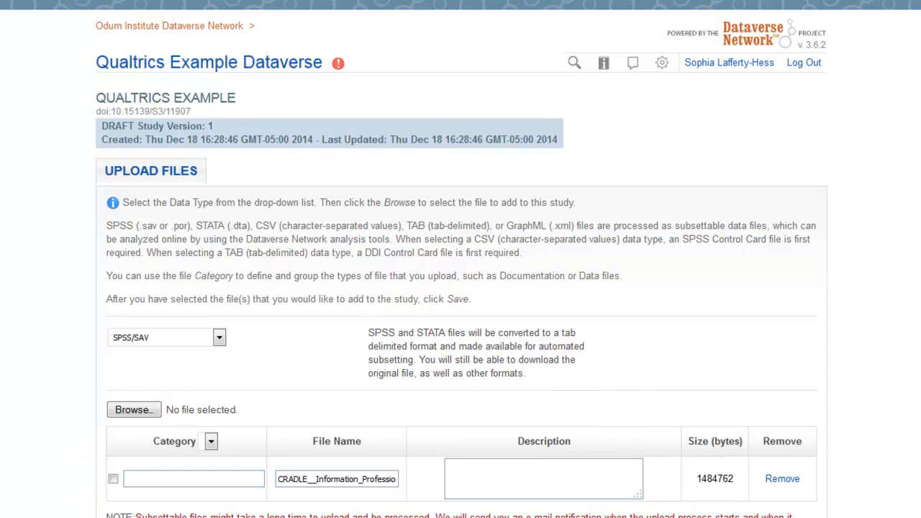
Save the uploaded survey file to the study, leaving category, description and study version notes empty
scroll(692, 324, "down", 3)
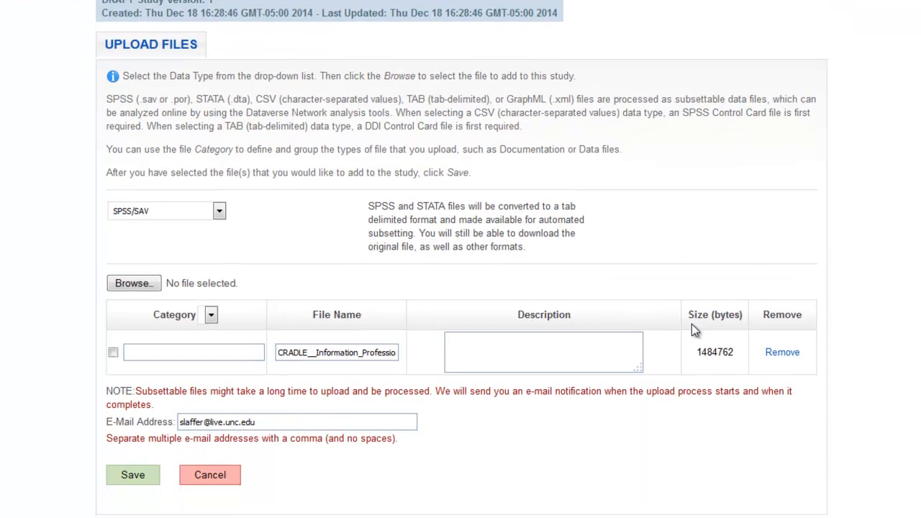
left_click(134, 468)
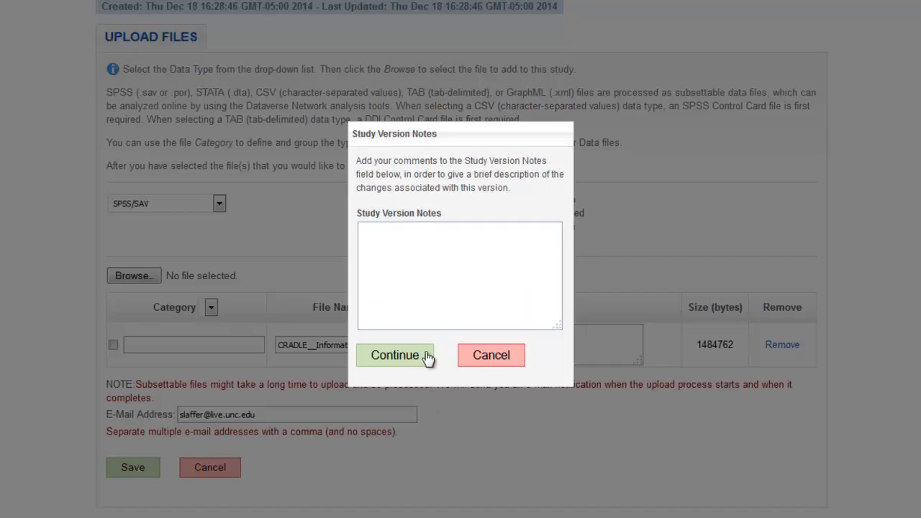
left_click(395, 355)
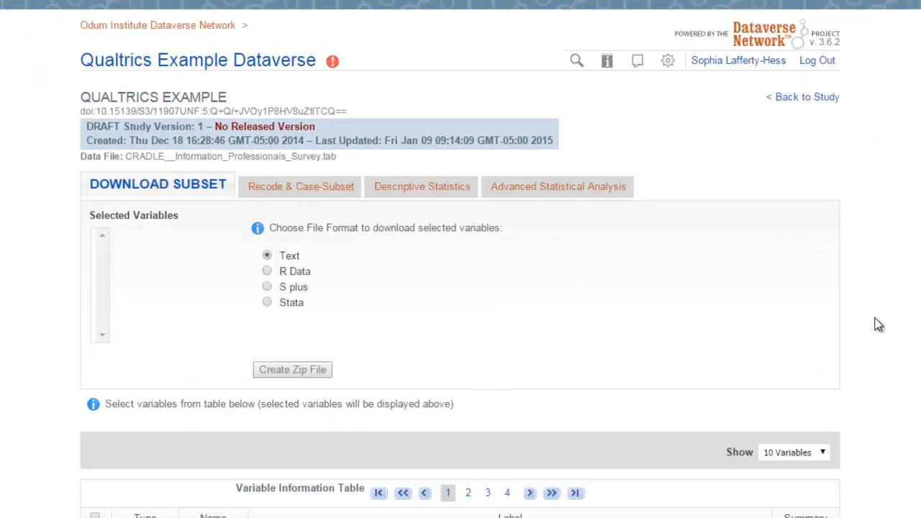
Examine the frequency summary of the Q1 profession question in the variable information table
scroll(879, 325, "down", 5)
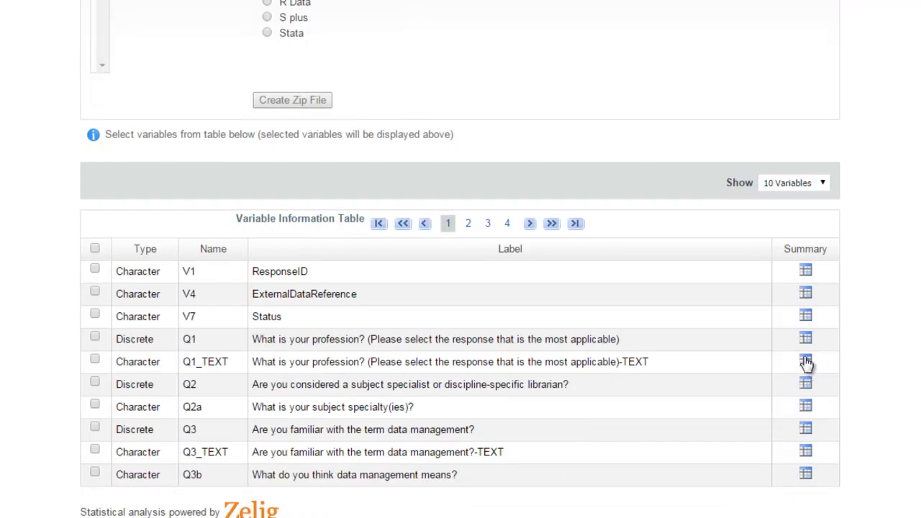
left_click(806, 340)
scroll(823, 344, "down", 3)
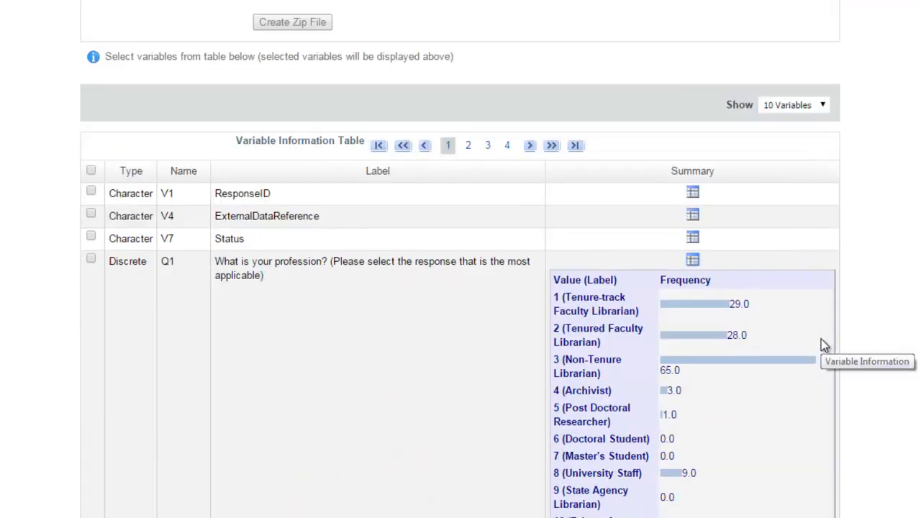
Select variable Q1 and run descriptive statistics with univariate numeric and graphic summaries
scroll(821, 339, "up", 2)
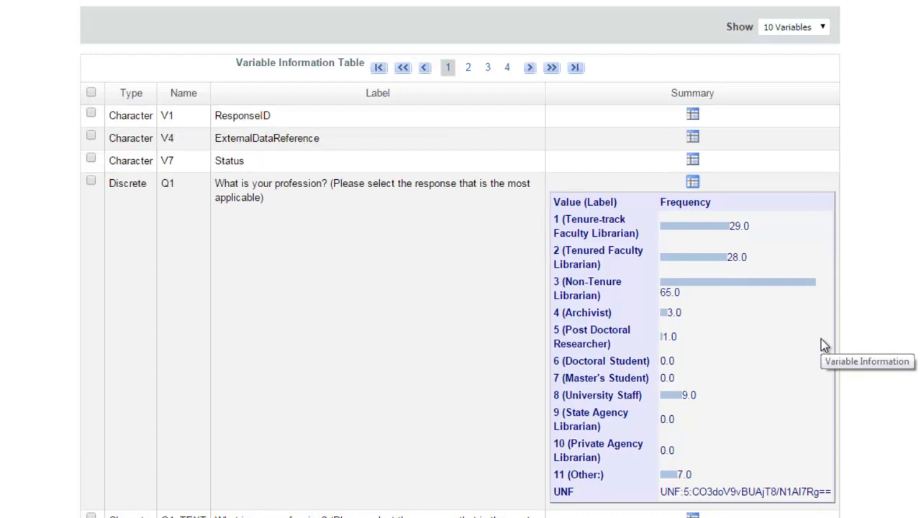
left_click(90, 259)
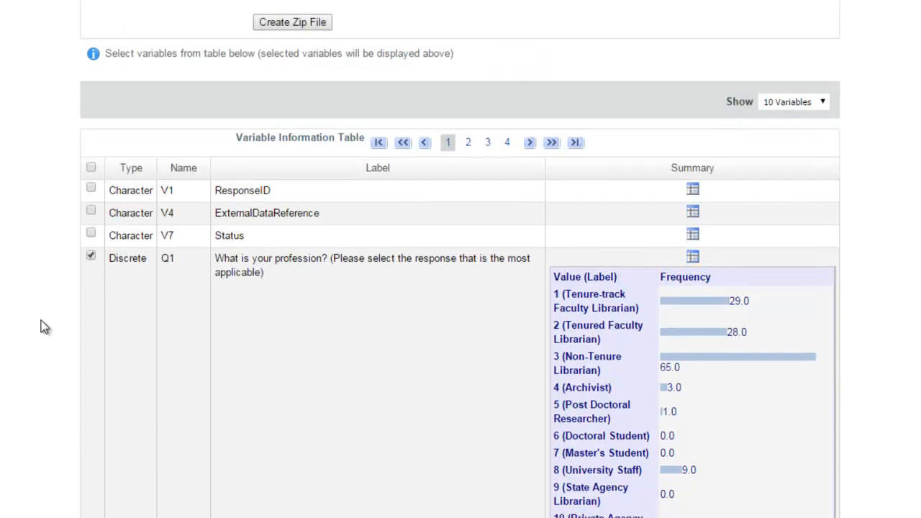
scroll(41, 330, "up", 2)
scroll(41, 330, "up", 2)
left_click(421, 154)
left_click(269, 242)
left_click(282, 289)
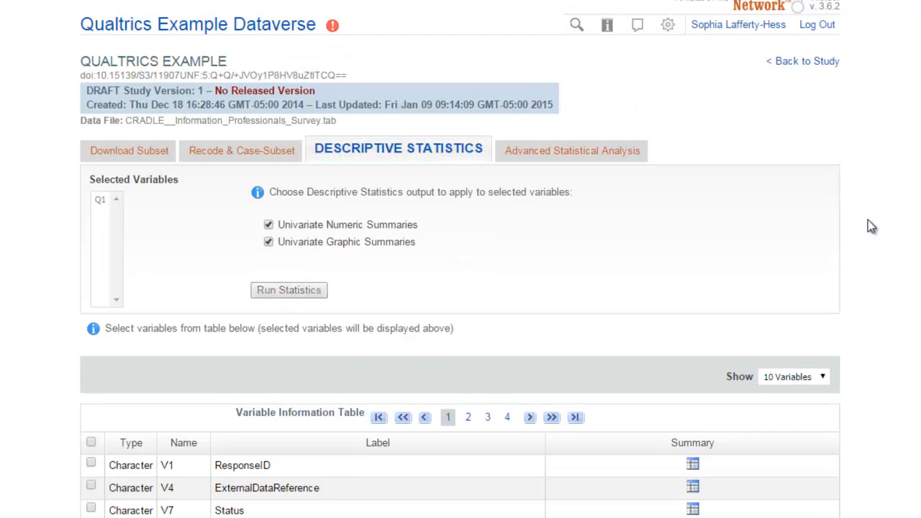
Review the descriptive statistics results for Q1 and return to analysis and subsetting
scroll(868, 220, "down", 3)
scroll(867, 221, "down", 2)
mouse_move(824, 136)
left_mouse_down()
mouse_move(821, 224)
mouse_move(828, 135)
left_mouse_up()
scroll(894, 177, "up", 6)
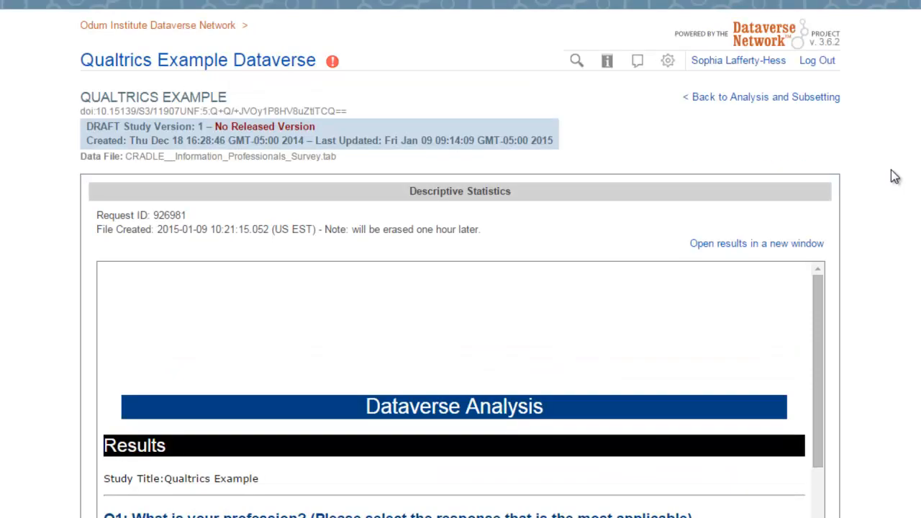
left_click(781, 100)
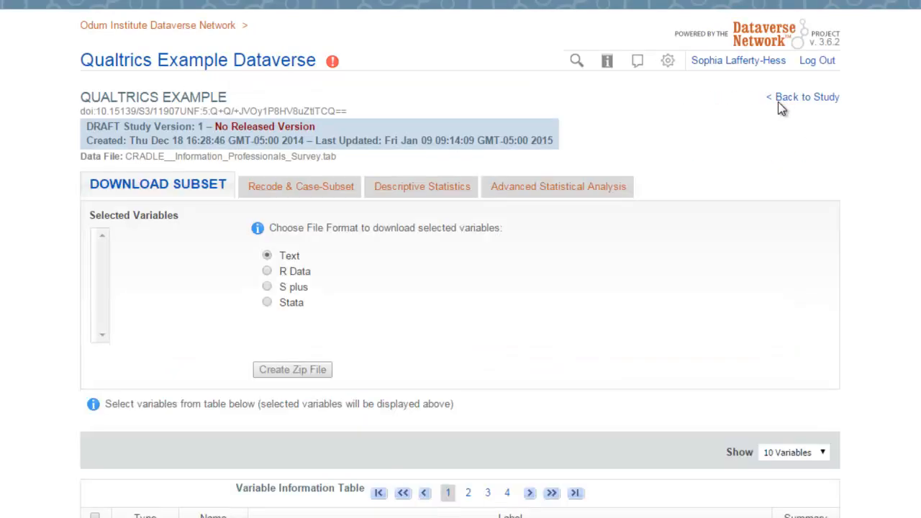
Look through the statistical models offered for advanced statistical analysis, leave none chosen, and return to the study
left_click(529, 189)
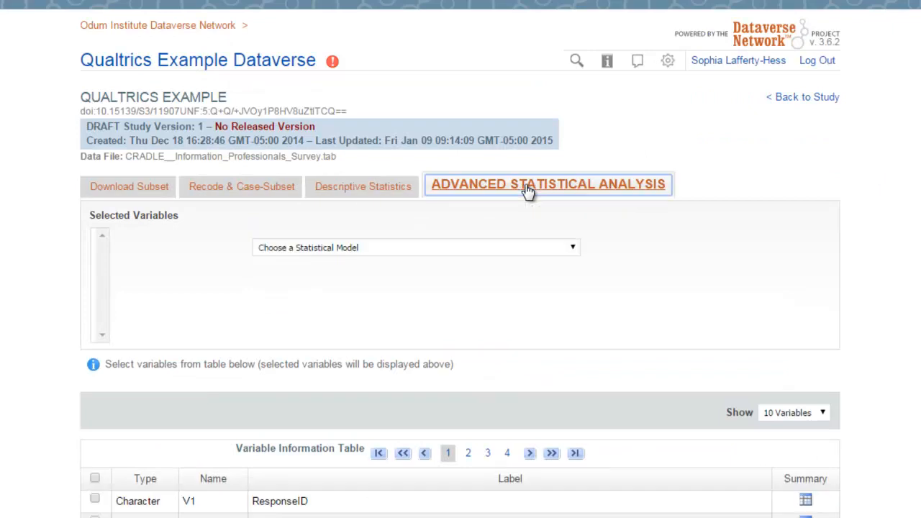
left_click(573, 250)
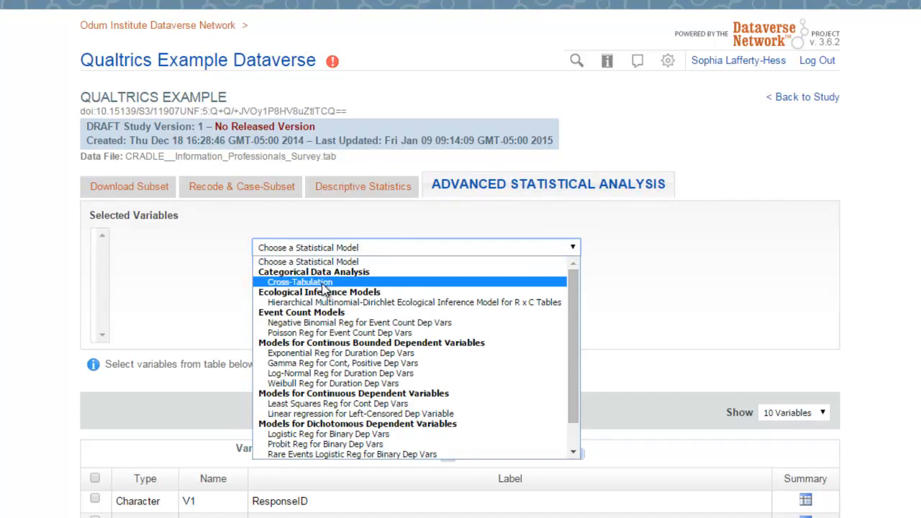
left_click(840, 273)
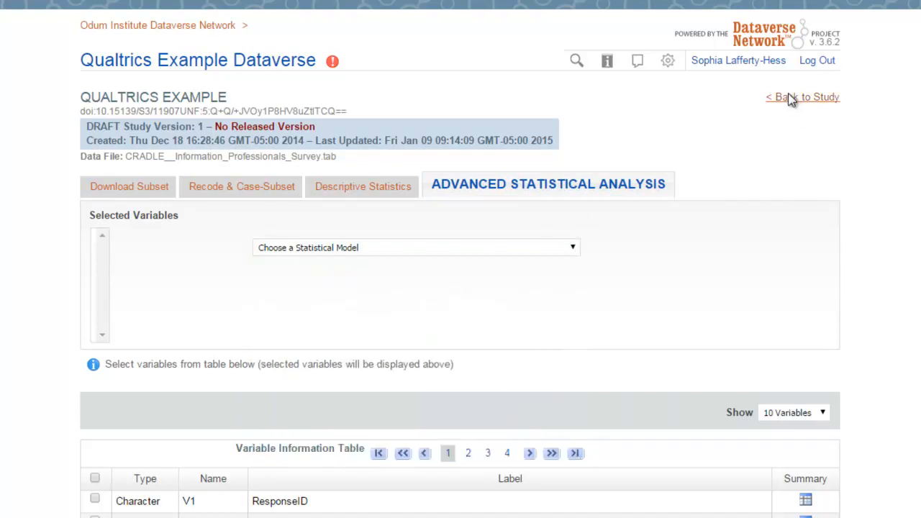
left_click(790, 98)
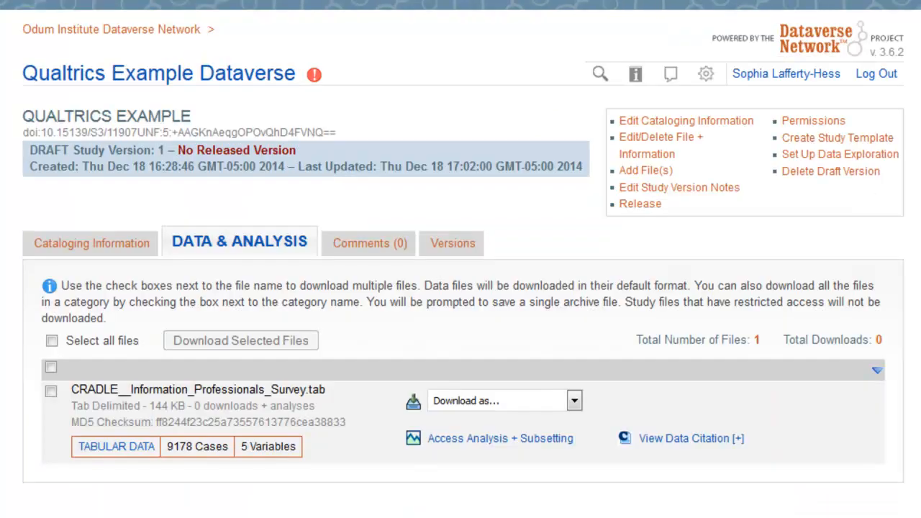